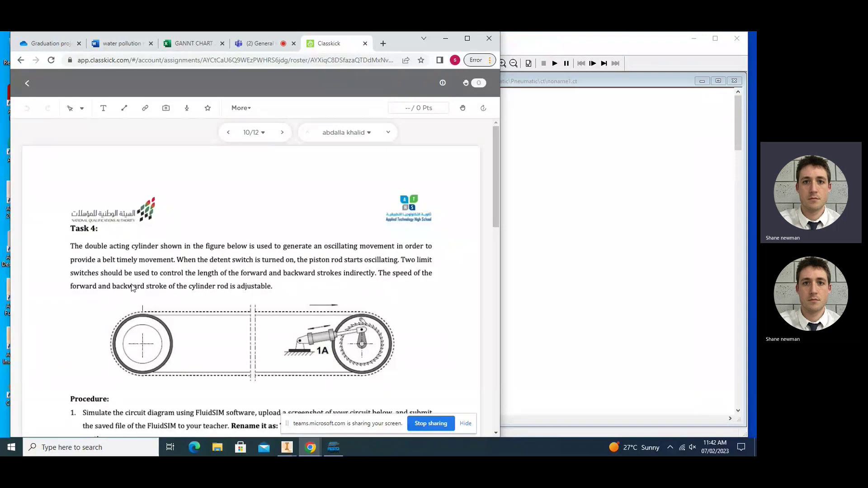
Scroll the Classkick assignment down to Task 4's Procedure step 1.
scroll(161, 290, down, 1)
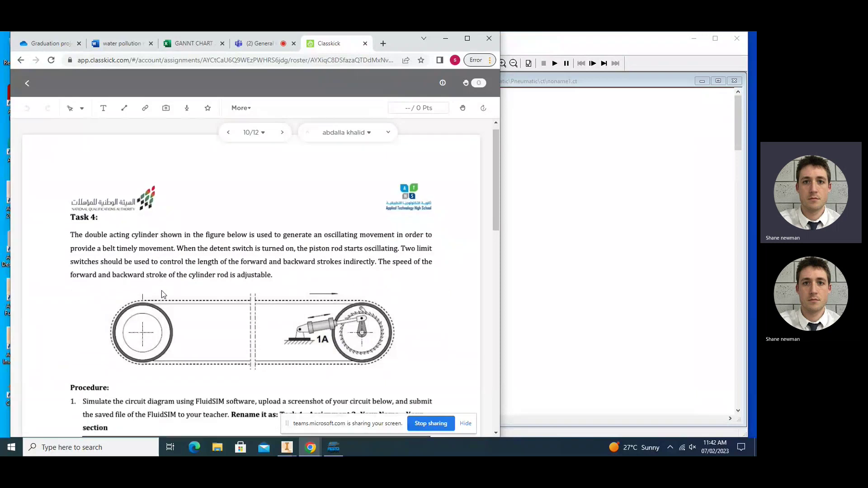
Bring the FluidSIM circuit noname1.ct forward and scroll through the component library.
click(553, 276)
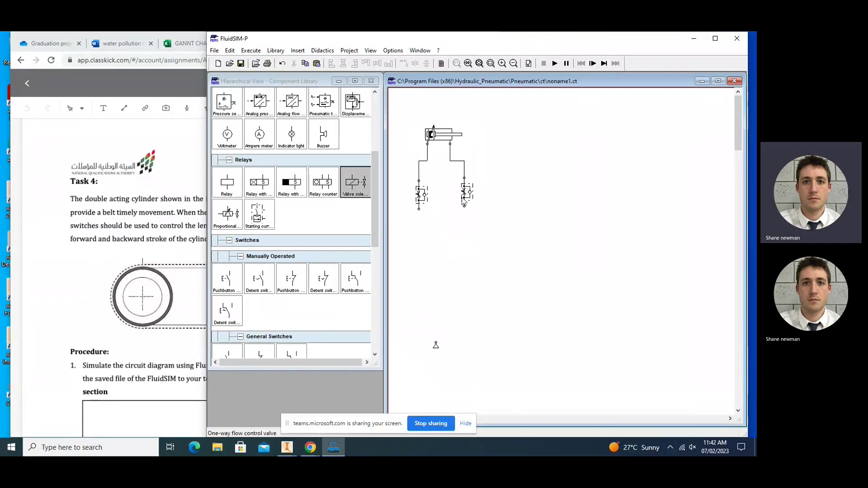
mouse_move(464, 200)
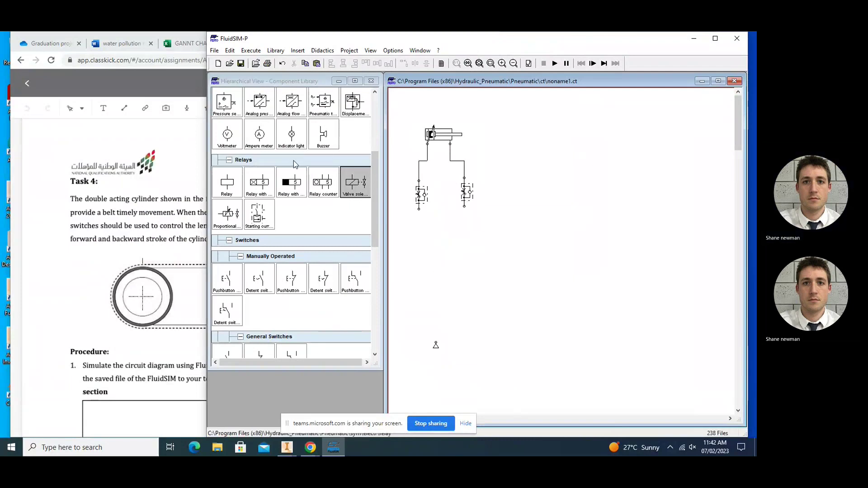
scroll(297, 164, down, 1)
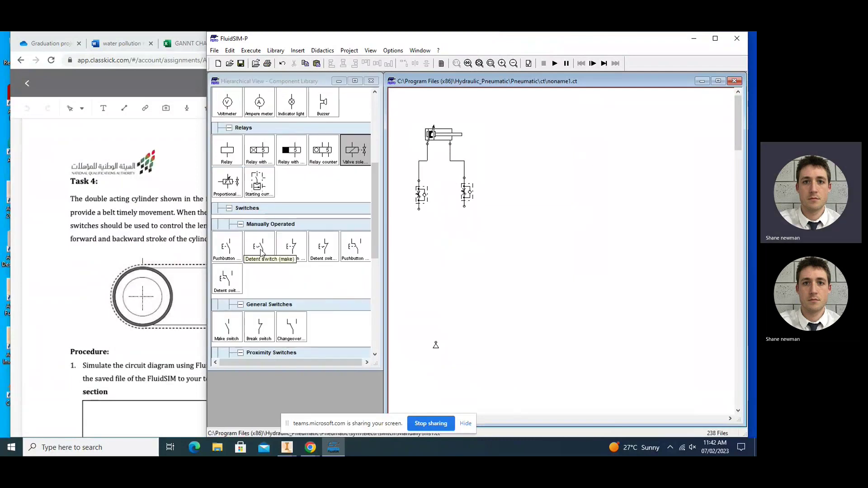
scroll(374, 222, down, 1)
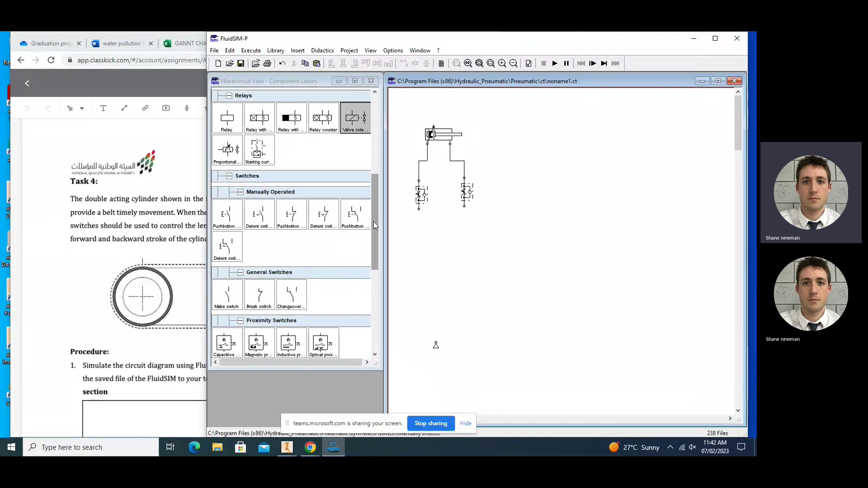
scroll(373, 222, down, 1)
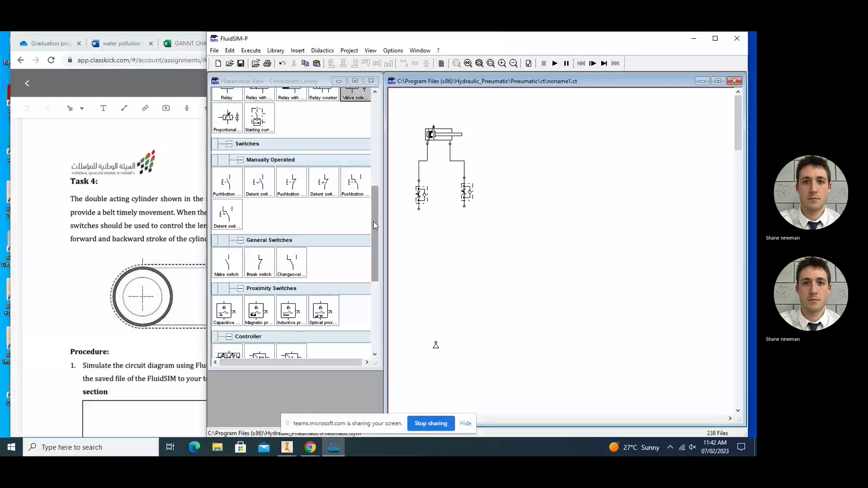
scroll(373, 221, down, 6)
scroll(230, 125, up, 14)
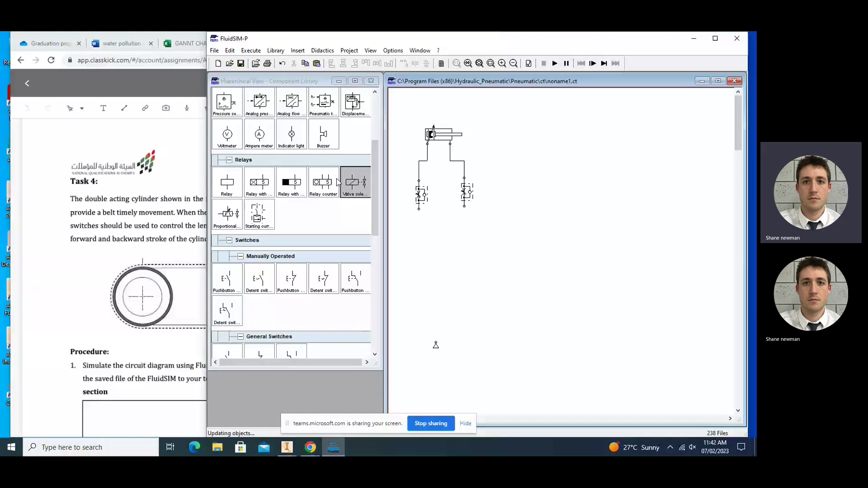
Collapse Electrical controls, expand Pneumatic, and scroll down to the Solenoid Operated valves.
click(229, 125)
click(251, 109)
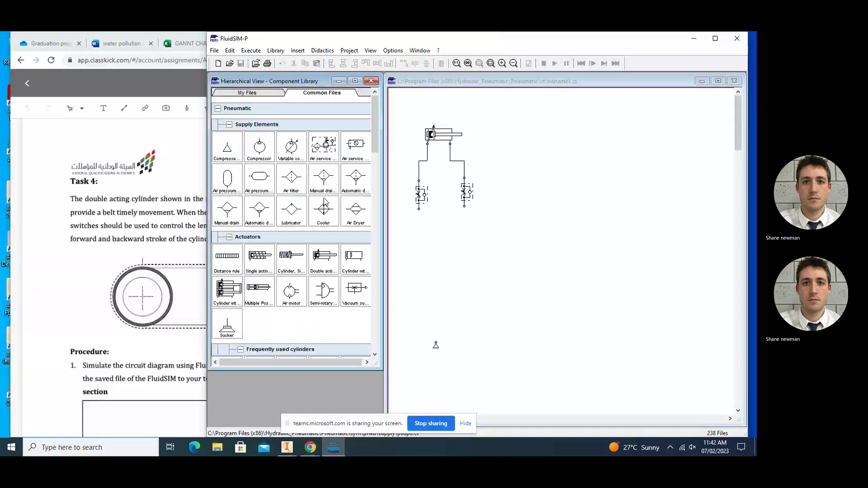
scroll(329, 202, down, 5)
scroll(329, 202, down, 7)
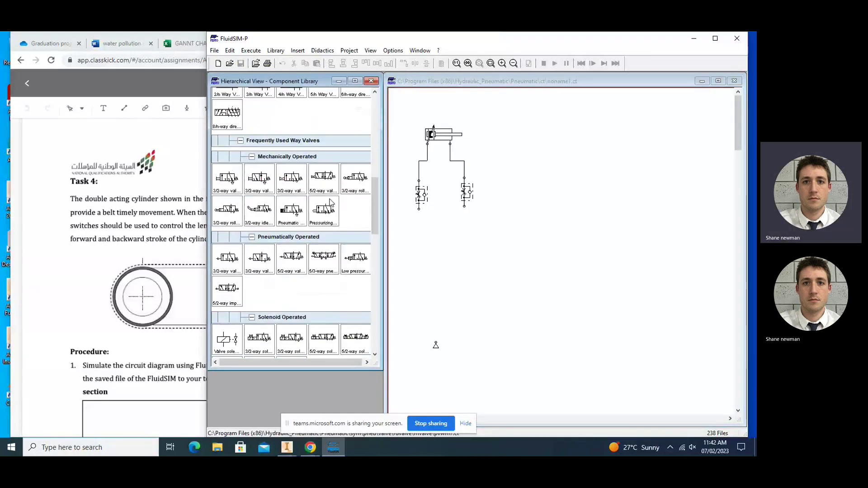
scroll(312, 219, down, 3)
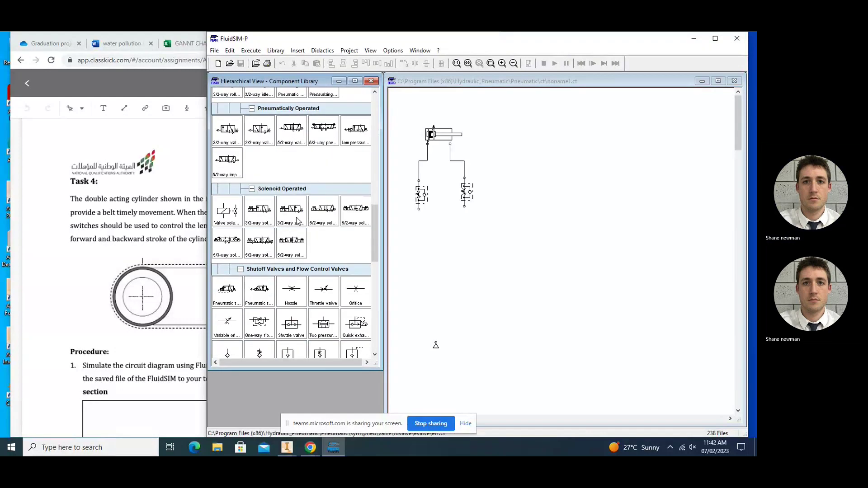
Place a 5/2-way solenoid valve and connect the flow control valves to ports 4 and 2.
drag(354, 216, 441, 263)
drag(420, 211, 438, 248)
mouse_move(464, 206)
mouse_down()
mouse_move(450, 248)
mouse_move(451, 319)
mouse_move(436, 342)
mouse_up()
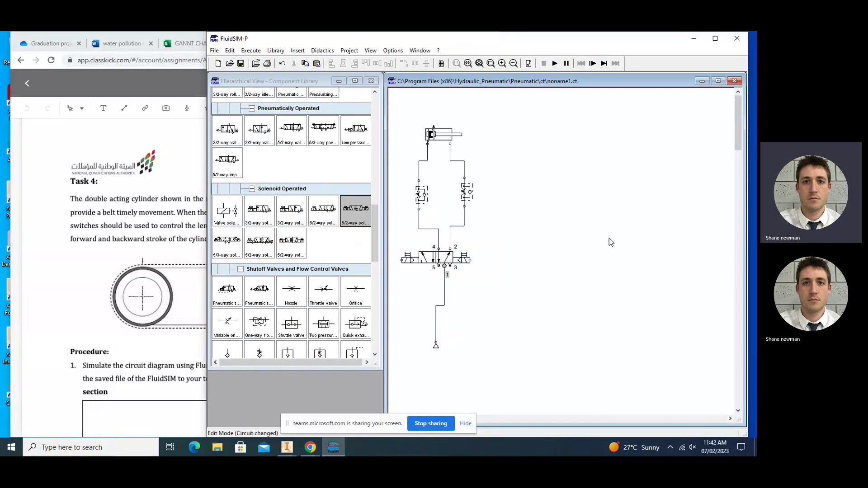
Label the valve's left solenoid Y1 and its right solenoid Y2.
double_click(401, 260)
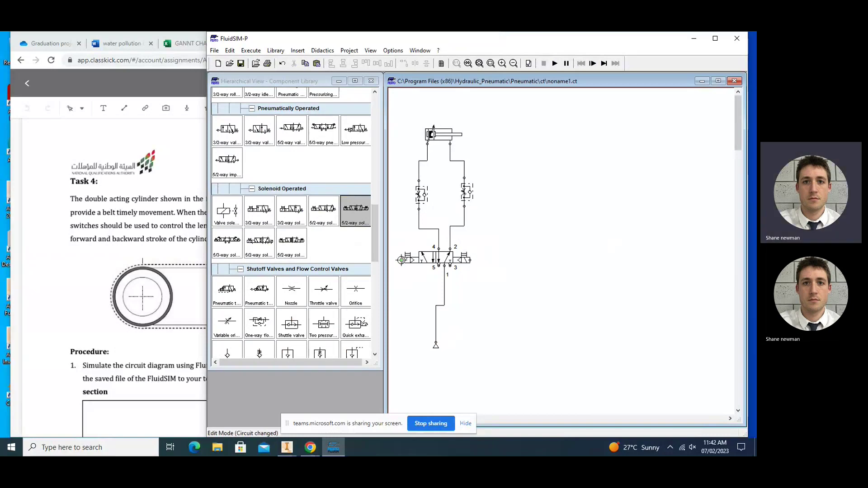
text(y1)
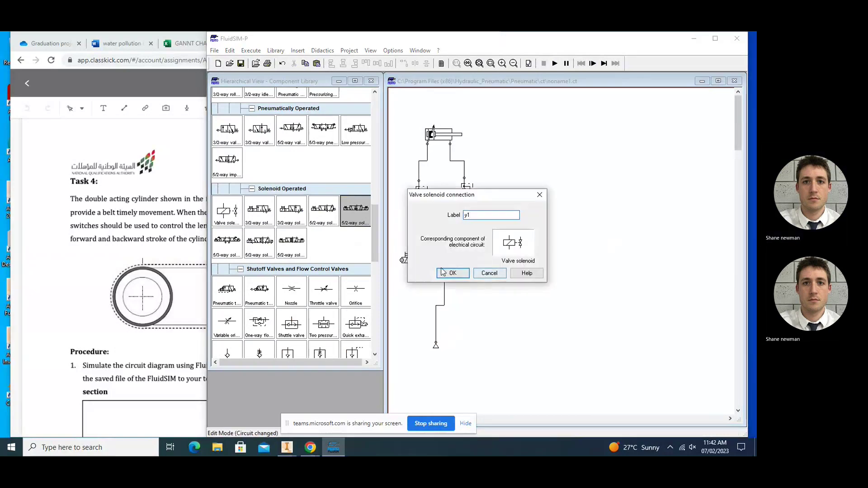
click(452, 273)
double_click(468, 259)
text(y2)
click(453, 273)
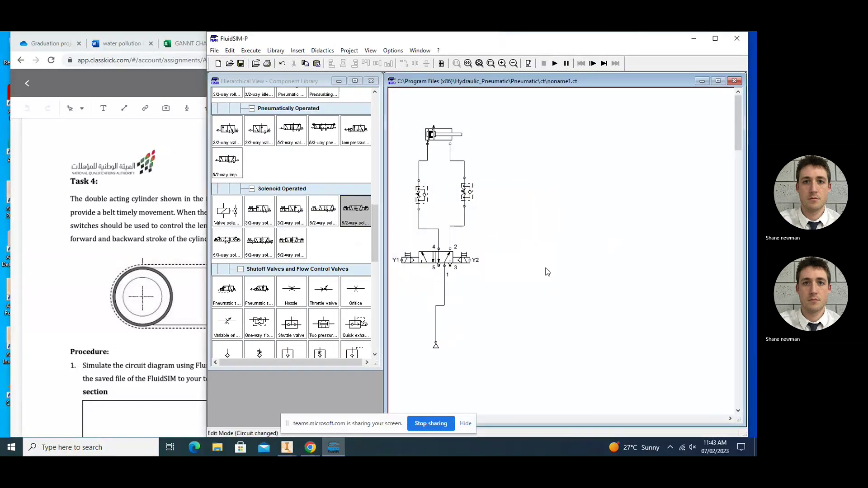
Give the cylinder actuating labels S2 at position 0 and S3 at position 100.
double_click(449, 135)
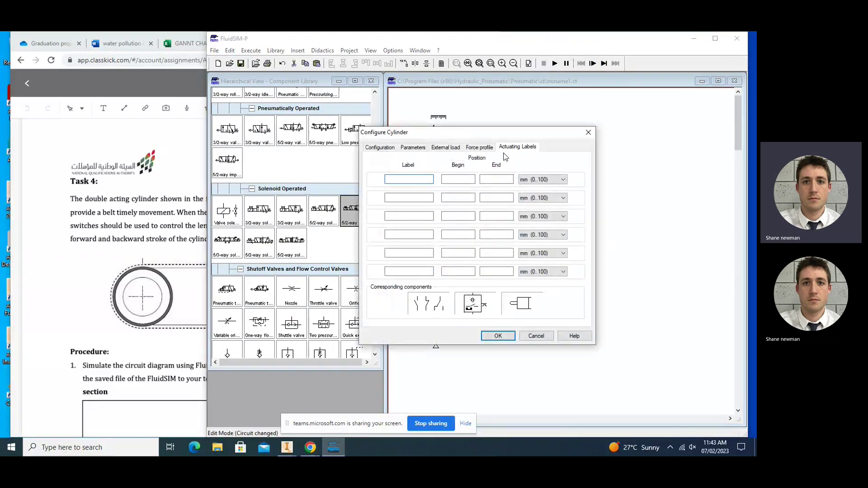
text(s2)
click(454, 177)
click(497, 179)
text(0)
text(s3)
click(444, 198)
text(100)
click(486, 197)
text(100)
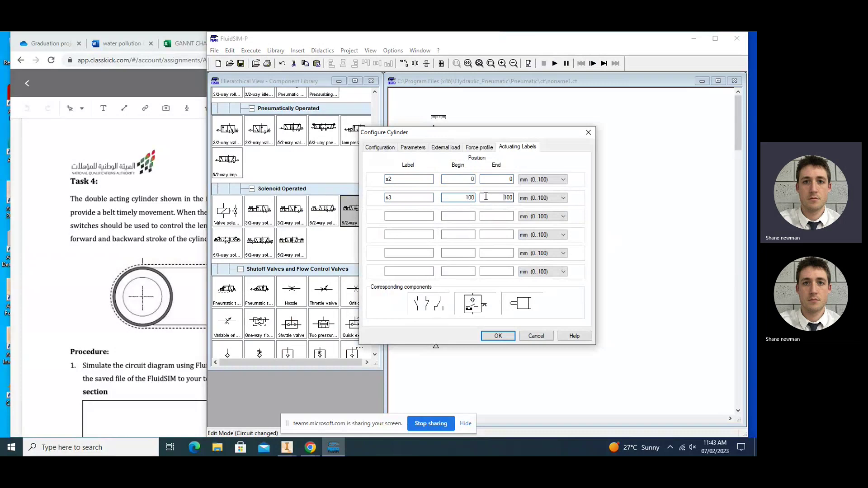
click(500, 336)
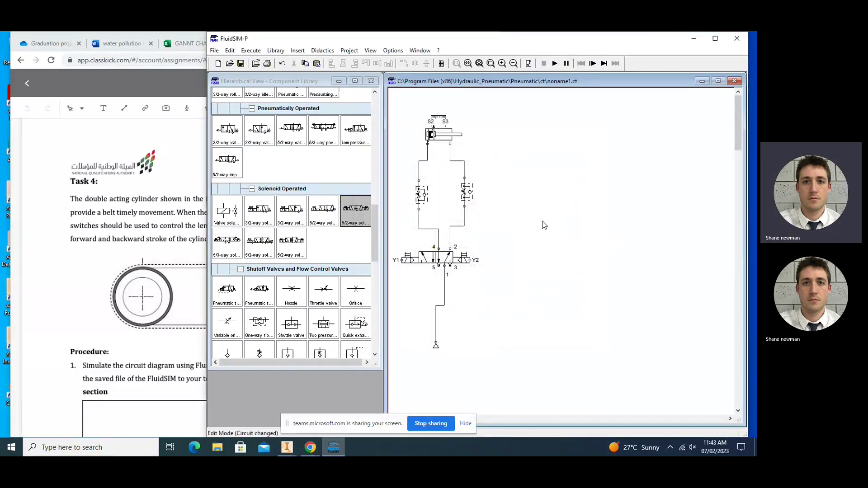
Shift the S2/S3 scale right of the cylinder and place +24V and 0V supplies.
drag(441, 109, 471, 112)
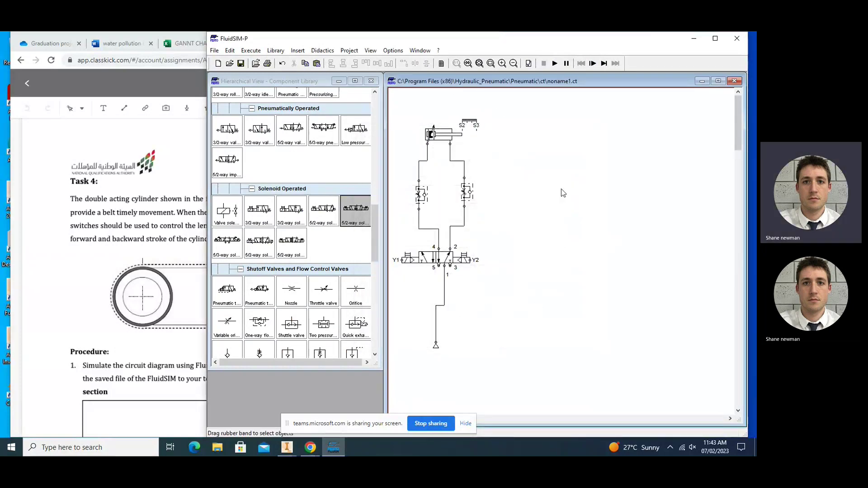
scroll(333, 131, up, 10)
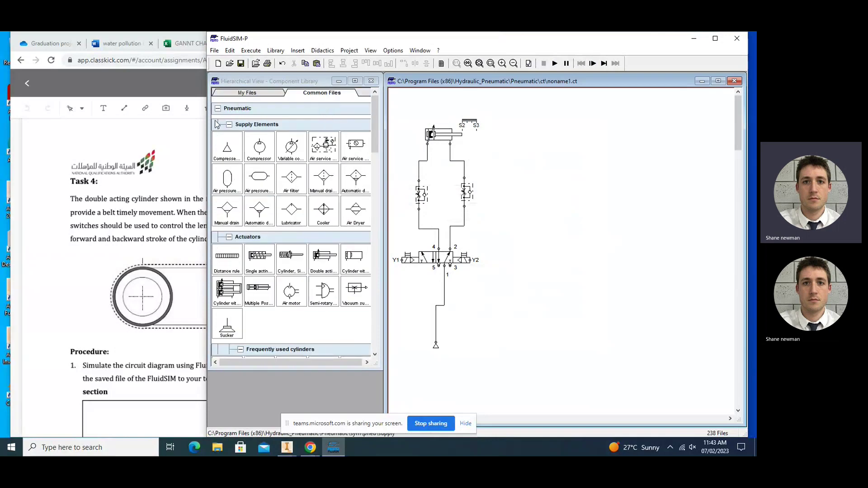
click(229, 125)
click(234, 126)
click(234, 125)
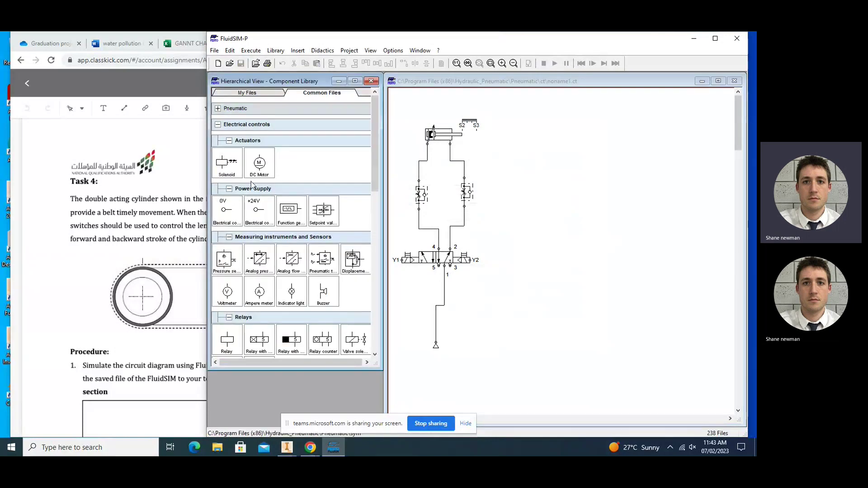
drag(254, 214, 544, 112)
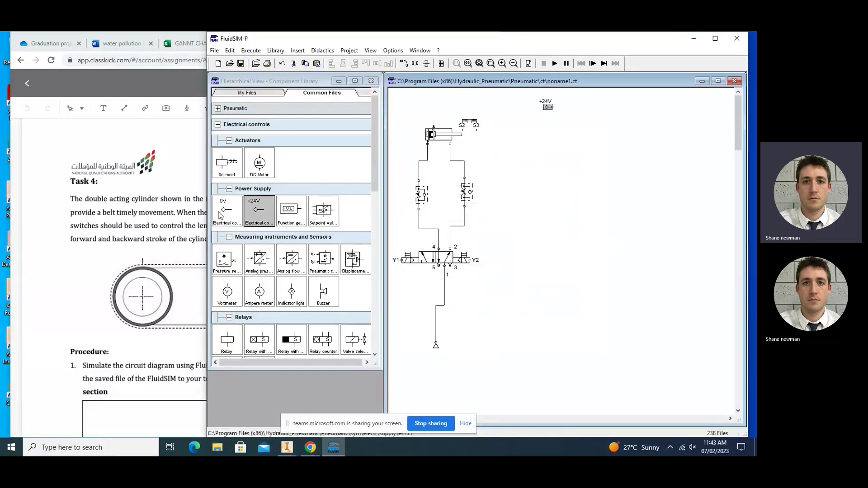
drag(224, 213, 566, 342)
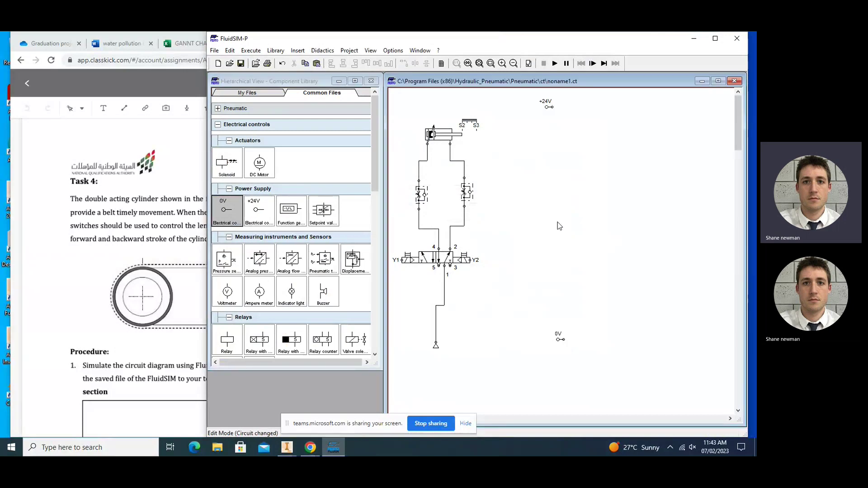
Add a valve solenoid and a detent switch to the electrical circuit.
scroll(322, 199, down, 3)
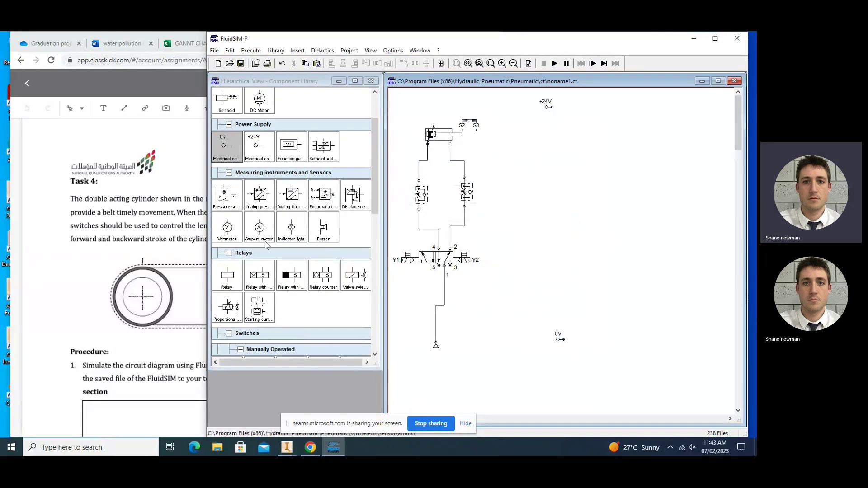
drag(356, 276, 649, 281)
scroll(312, 239, down, 4)
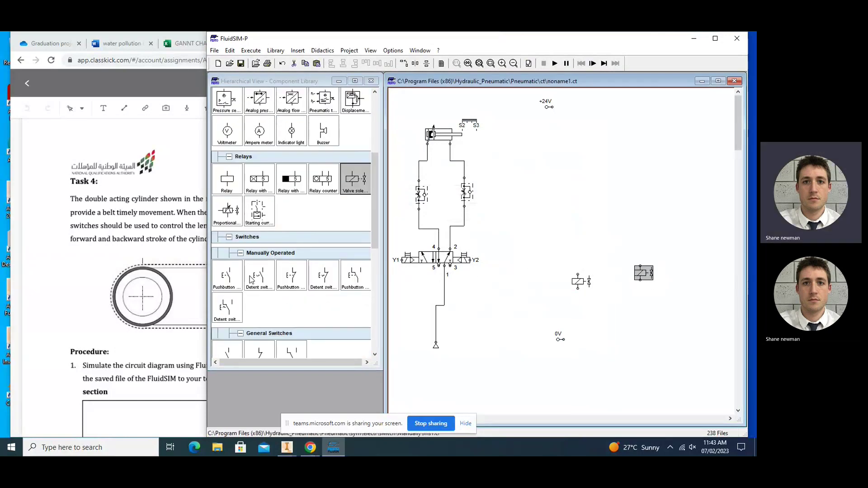
drag(264, 278, 567, 149)
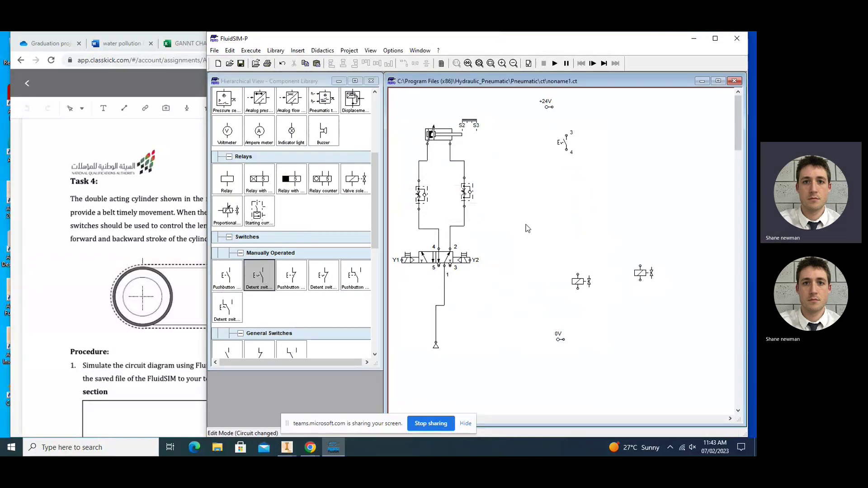
Add a make switch and wire the switches down from the +24V supply.
scroll(250, 319, down, 1)
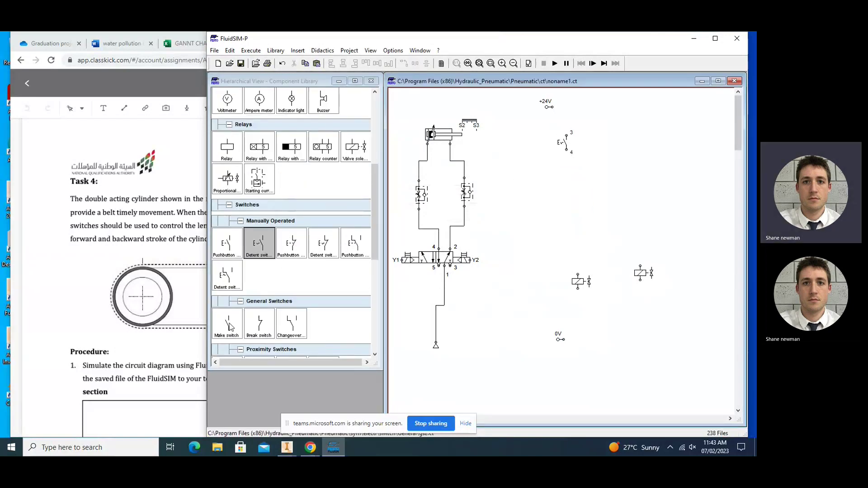
drag(229, 326, 641, 140)
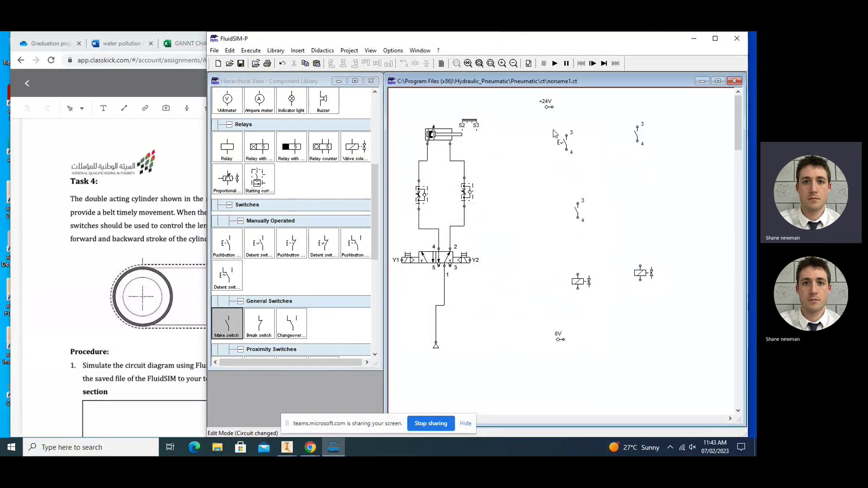
drag(569, 134, 548, 107)
drag(577, 204, 566, 150)
Wire both coils to 0V and the right switch from +24V to its coil.
drag(577, 273, 578, 219)
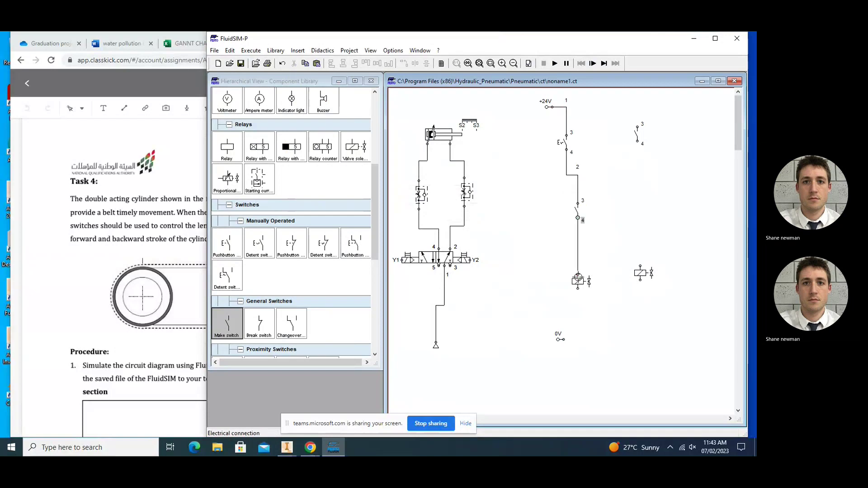
drag(577, 288, 563, 339)
drag(640, 281, 578, 322)
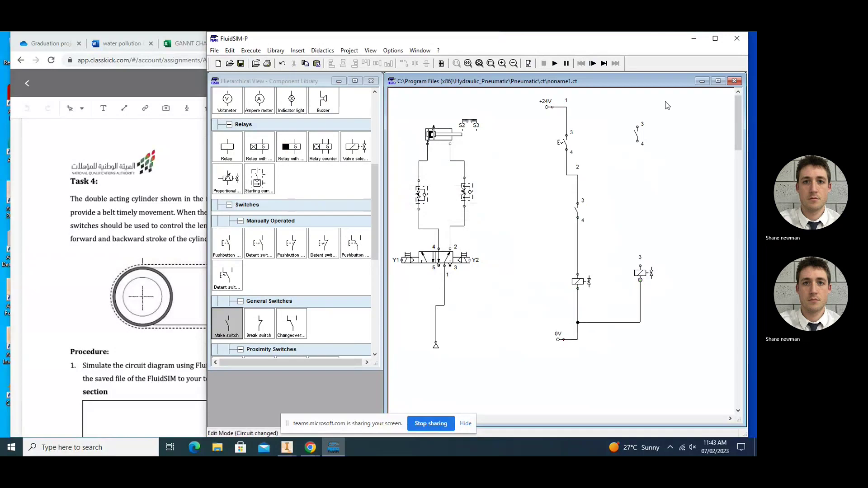
drag(637, 127, 566, 112)
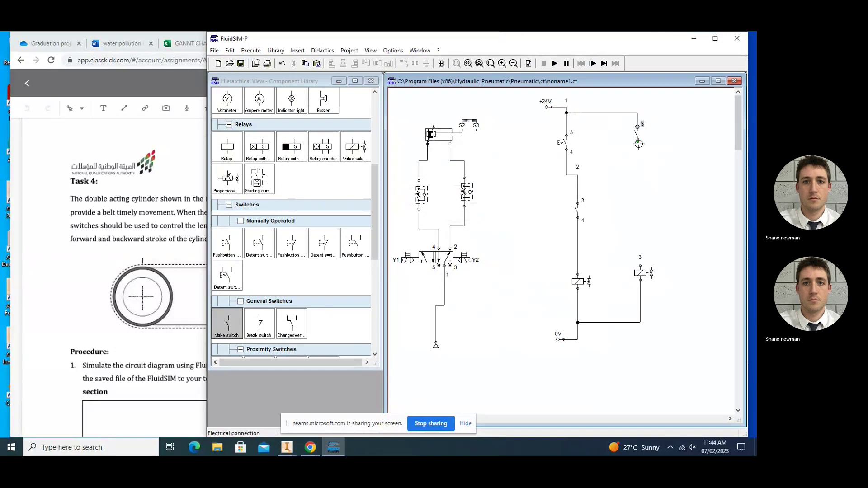
drag(637, 141, 640, 267)
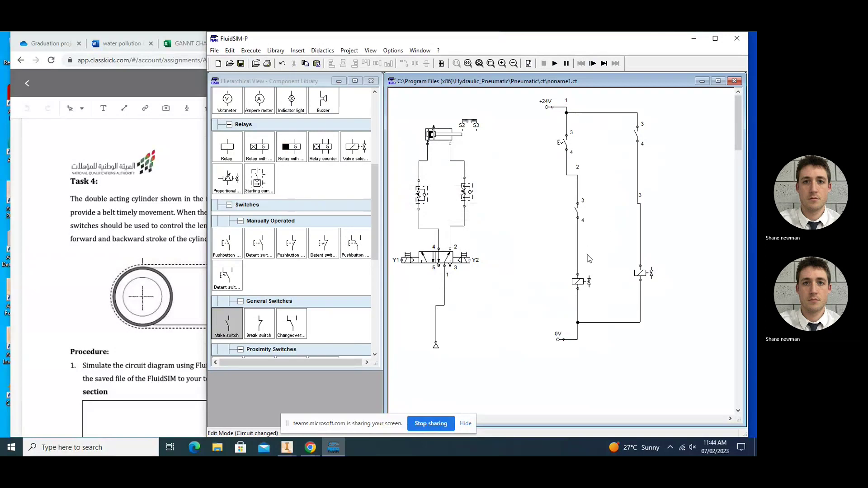
Label the left coil Y1 and the right coil Y2.
double_click(577, 281)
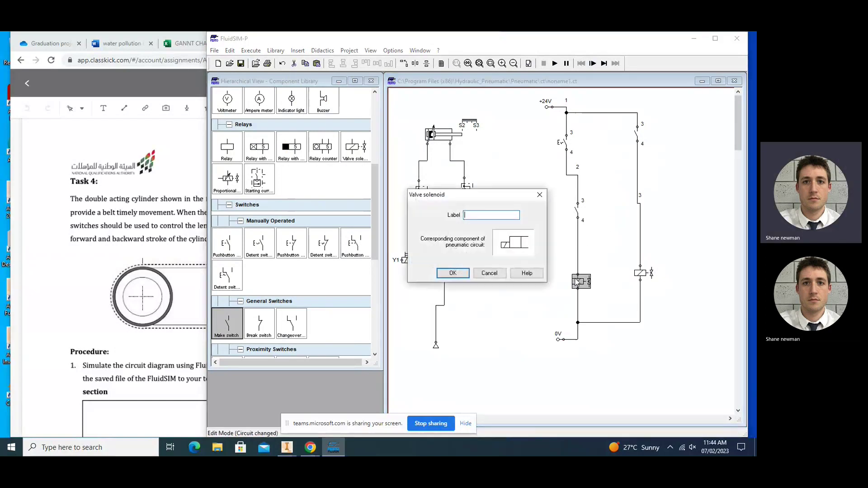
key(Return)
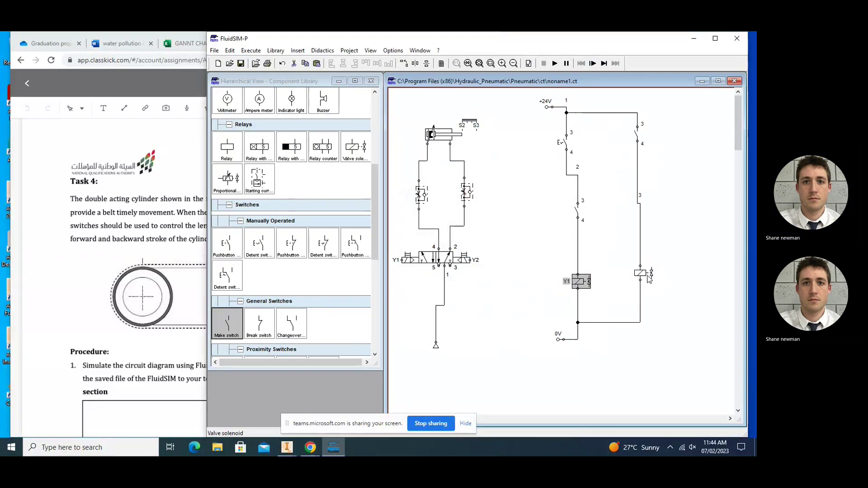
double_click(645, 275)
text(y2)
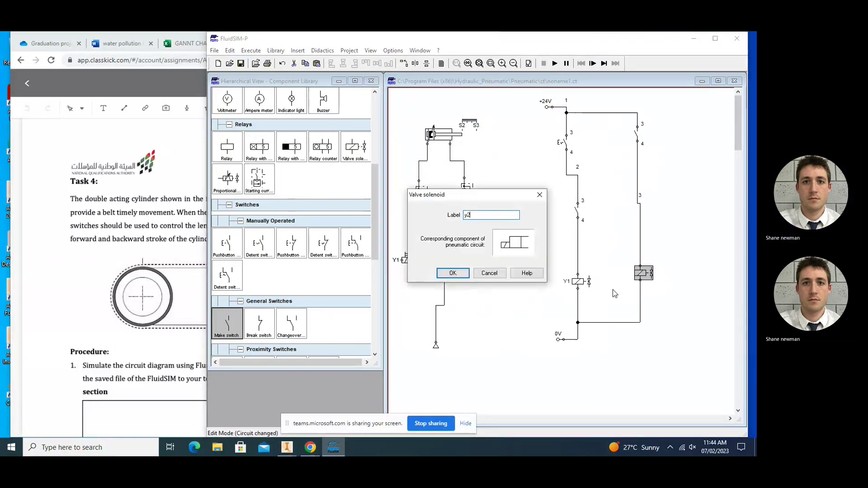
click(453, 273)
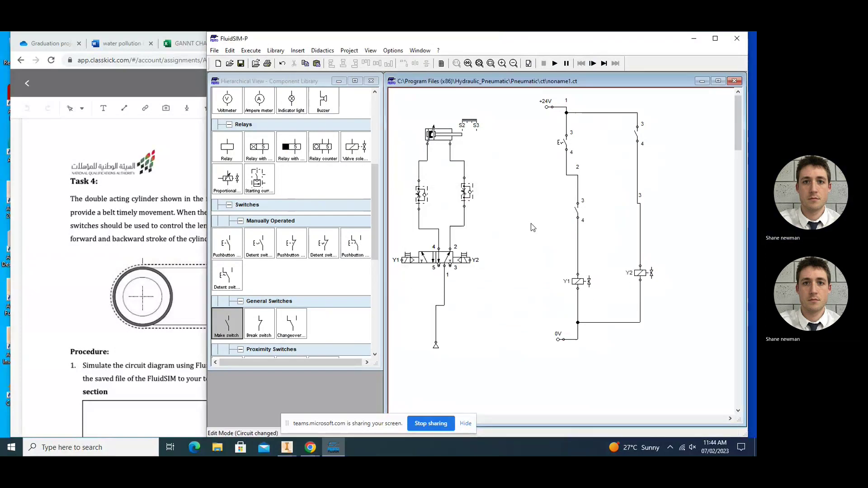
Label the lower make switch S2 and the right switch S3.
double_click(576, 211)
text(s1)
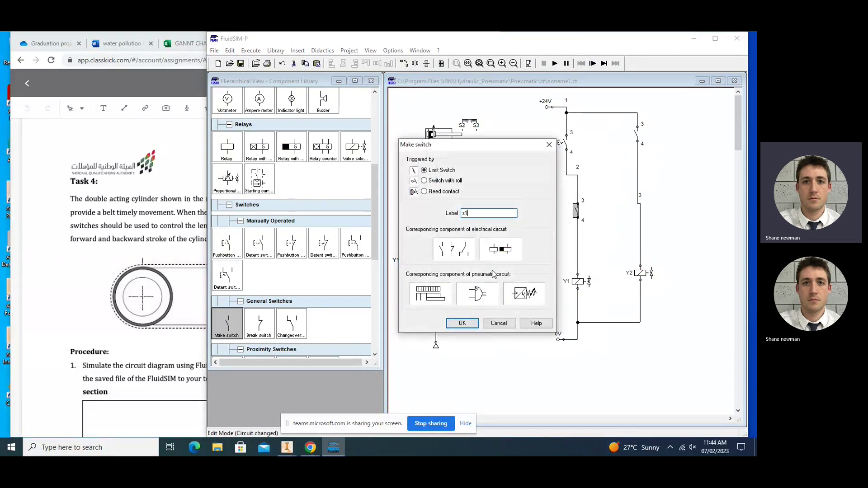
click(462, 323)
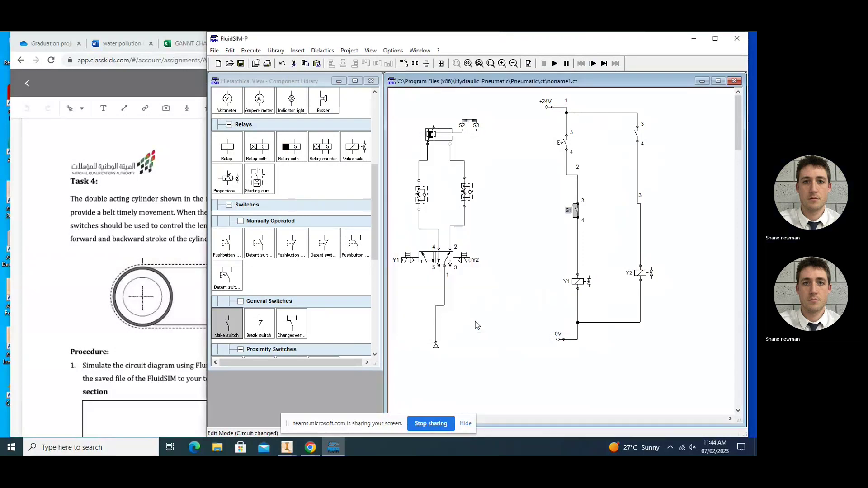
double_click(576, 211)
text(1)
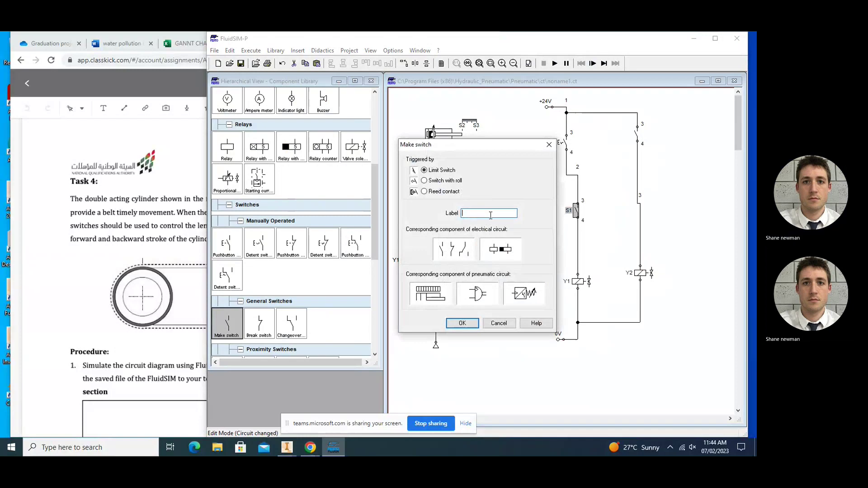
text(s2)
click(465, 325)
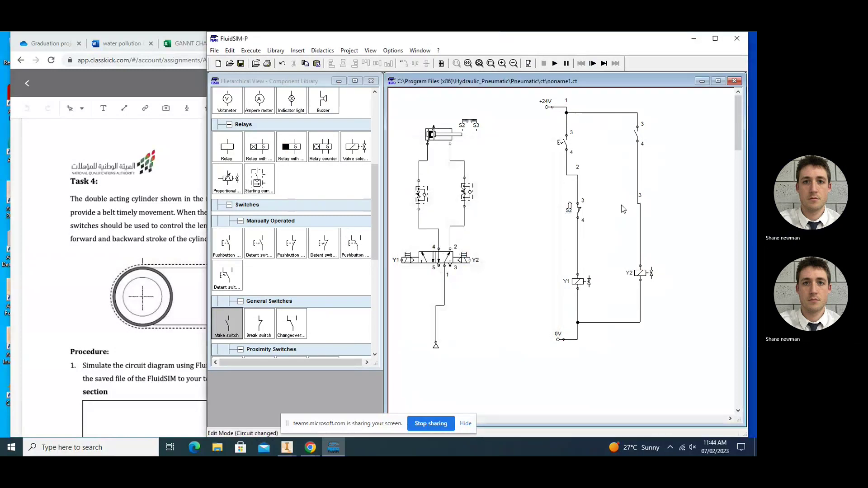
double_click(635, 134)
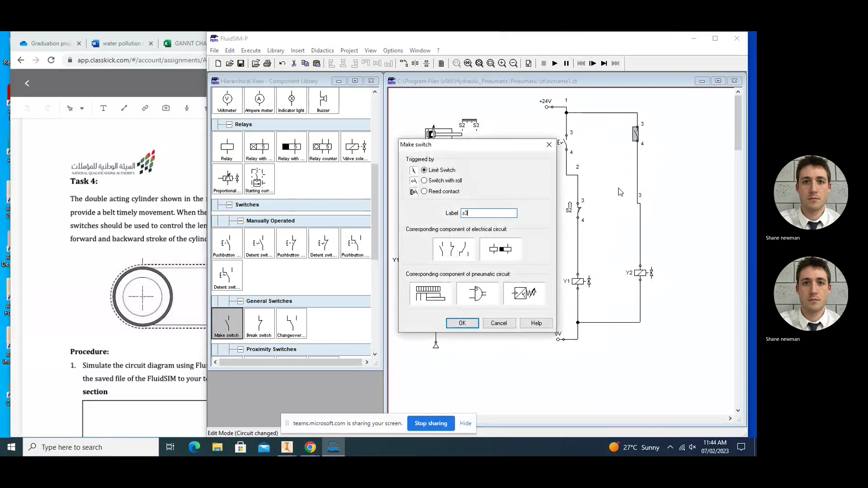
click(462, 322)
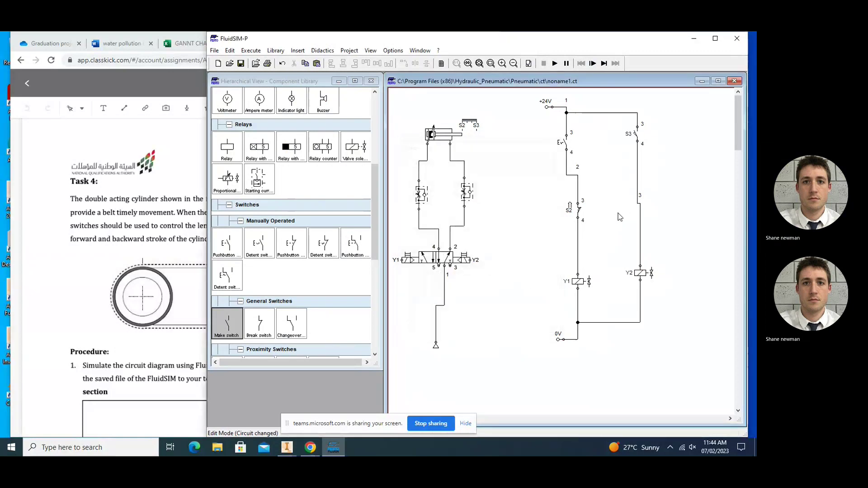
double_click(562, 142)
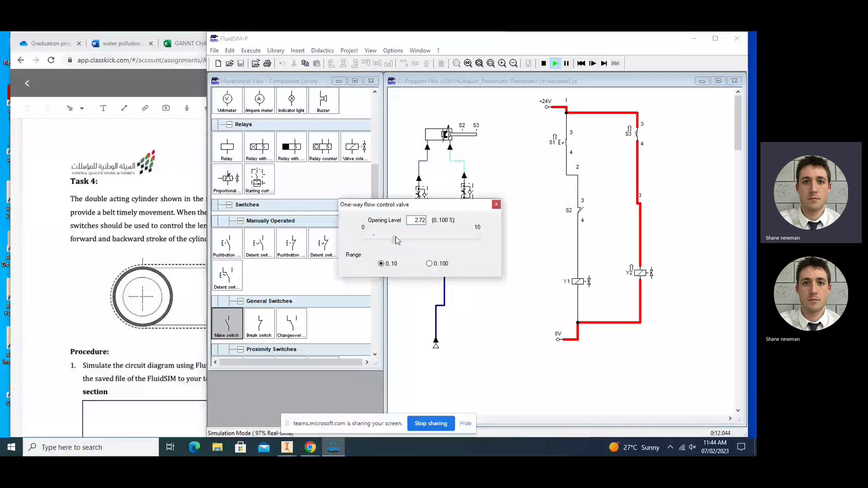
Set the right one-way flow control valve's opening level to 5.72.
click(496, 205)
click(467, 190)
drag(447, 241, 482, 241)
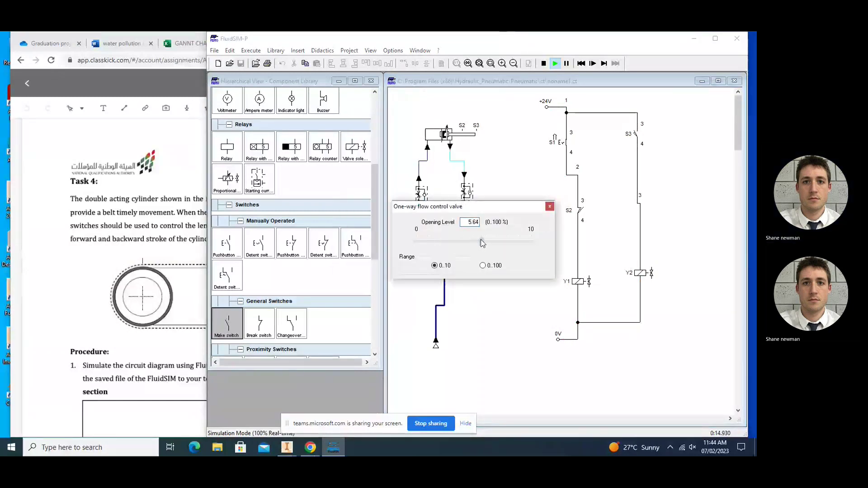
click(490, 158)
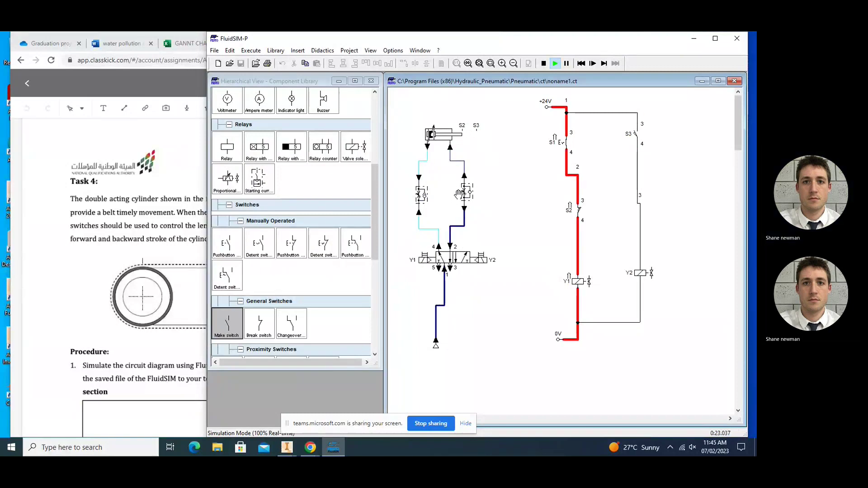
Set the left flow control valve's opening level to 5.19.
click(461, 193)
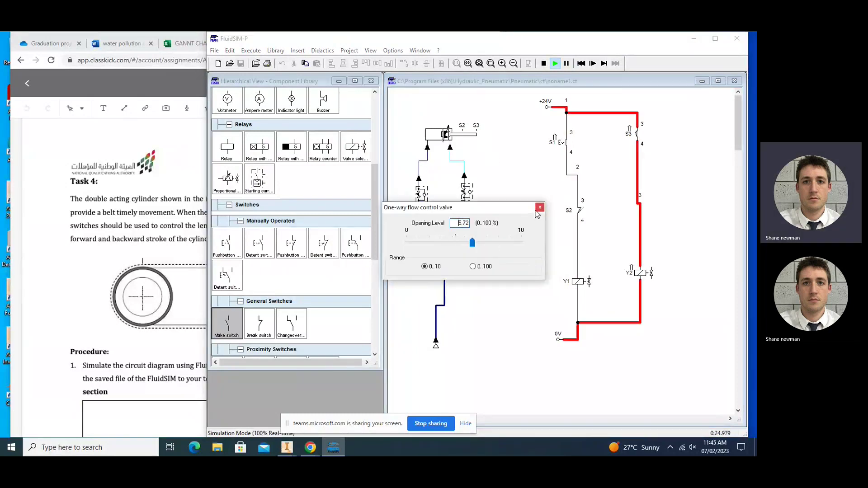
click(430, 186)
drag(398, 252, 424, 252)
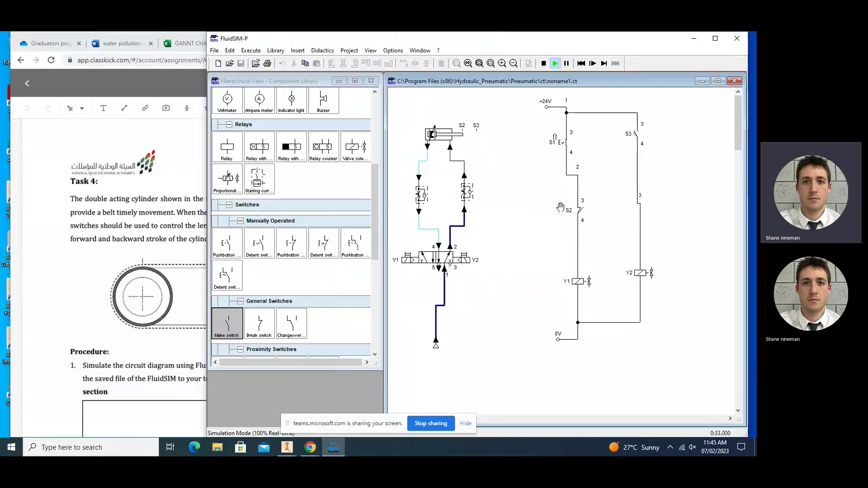
Toggle switch S1 twice to cycle the cylinder, then stop the simulation.
click(563, 139)
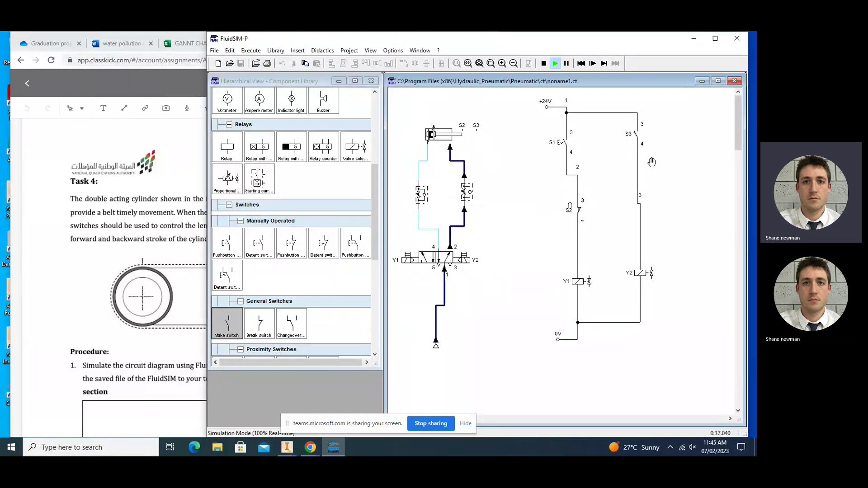
click(562, 141)
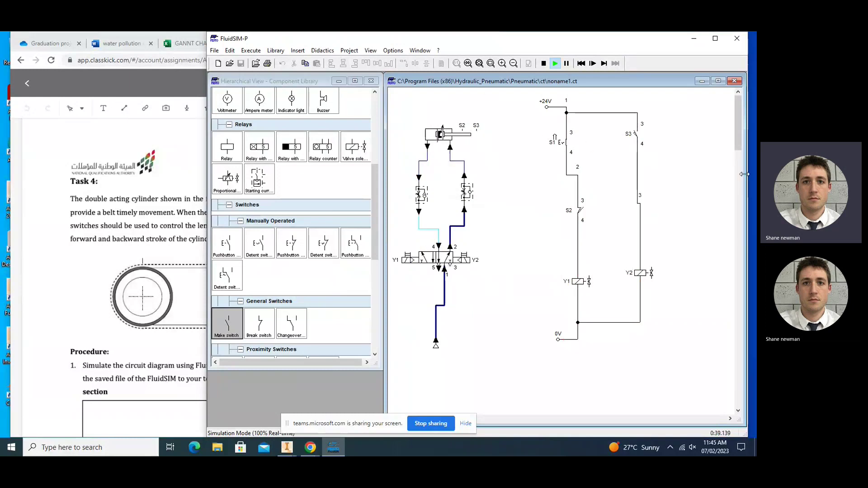
click(549, 66)
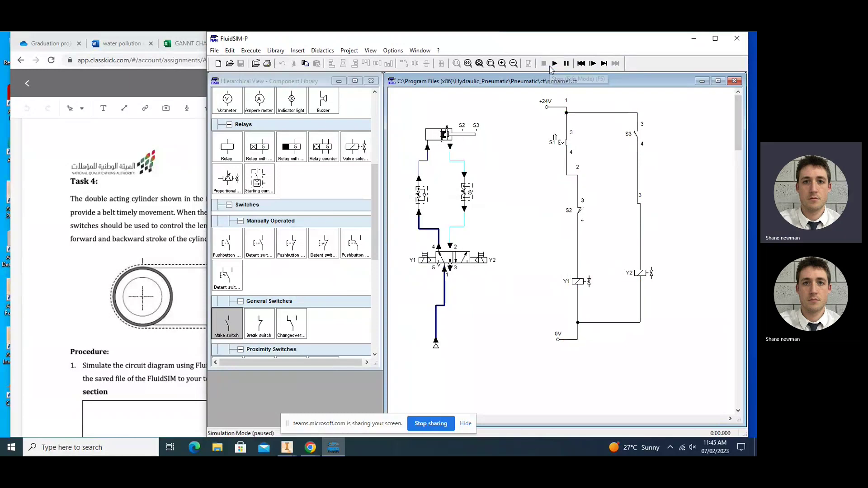